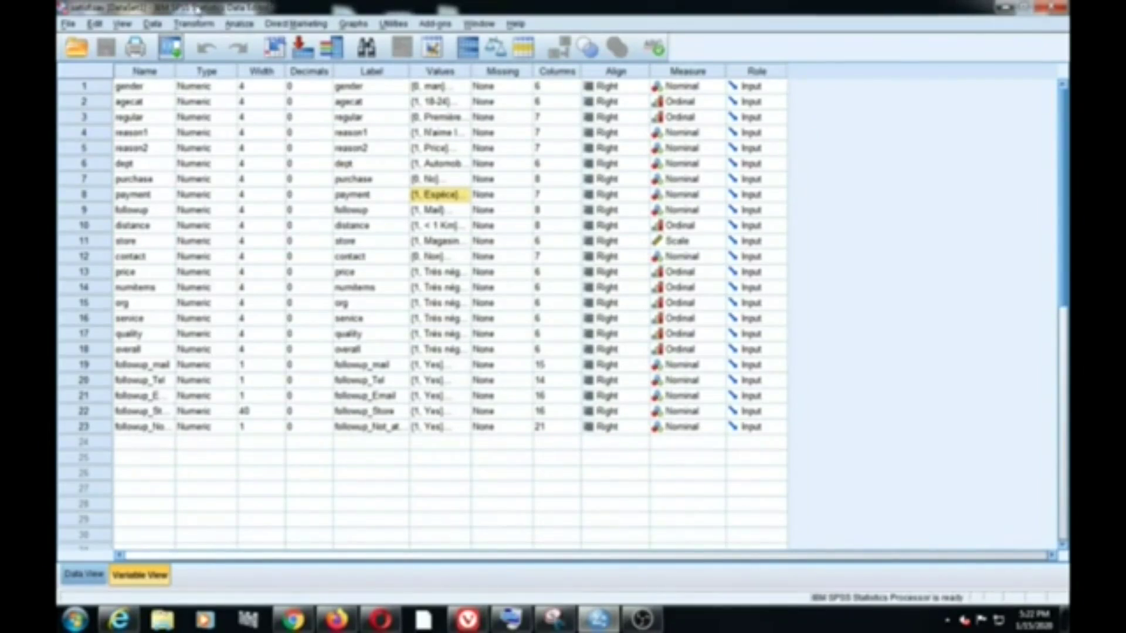
Open the Crosstabs analysis dialog and widen it.
left_click(241, 24)
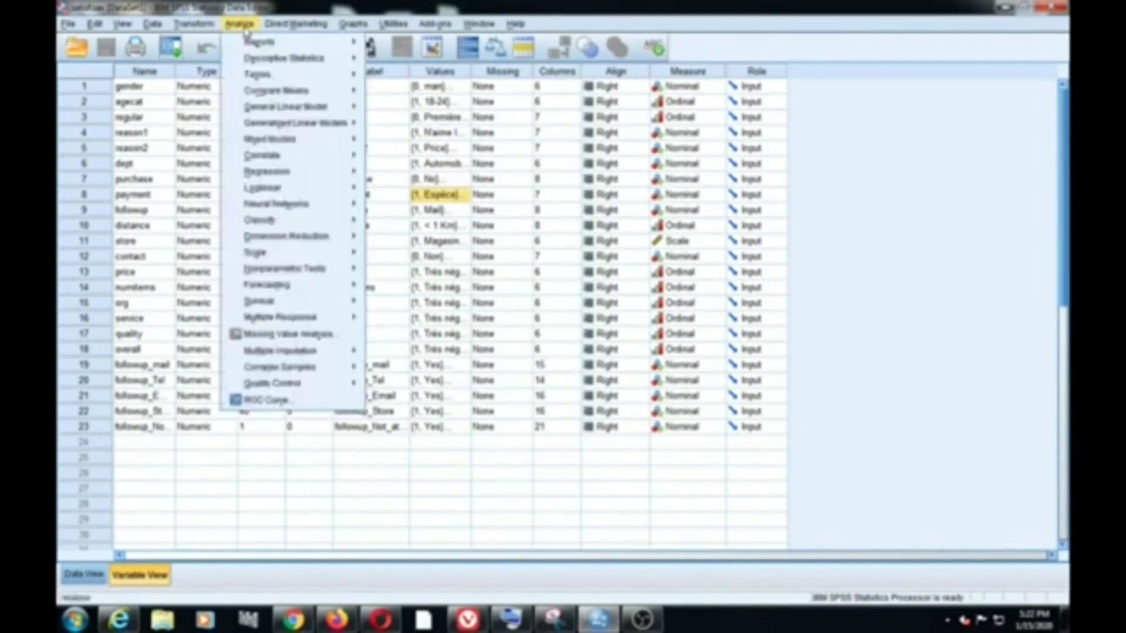
mouse_move(328, 58)
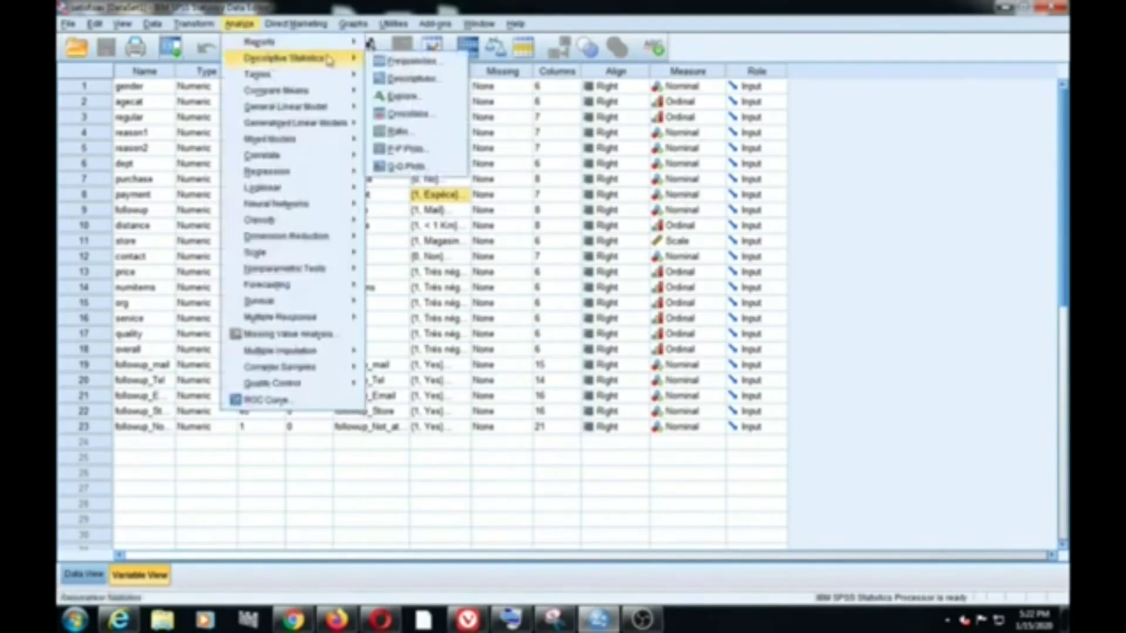
left_click(400, 115)
left_click_drag(478, 166, 407, 118)
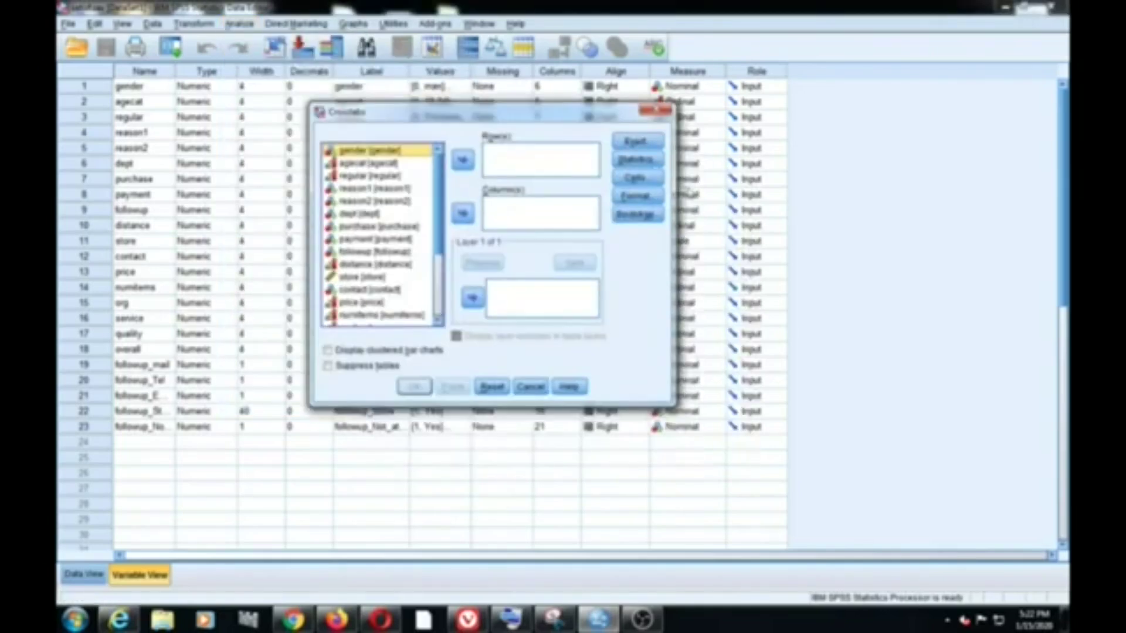
left_click(594, 106)
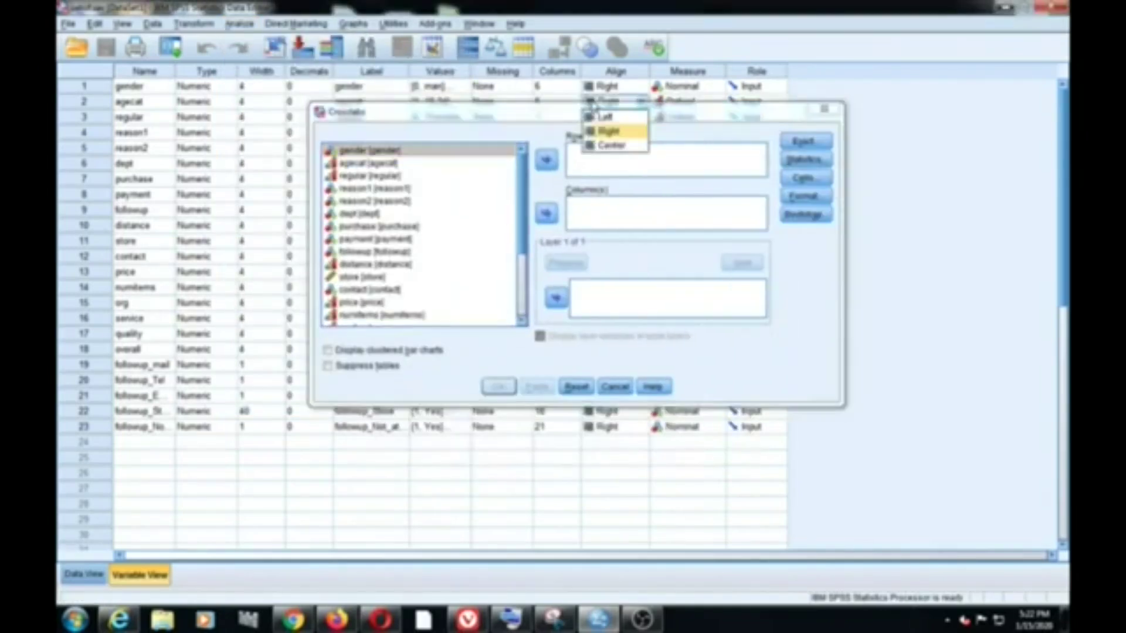
left_click(423, 145)
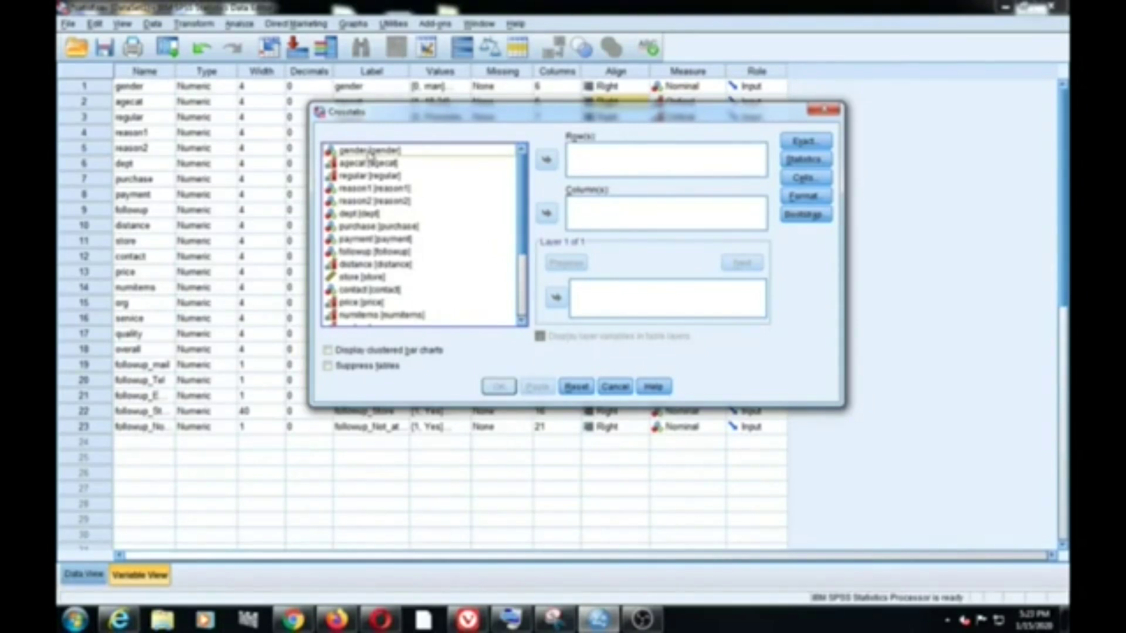
Assign gender as the row variable and agecat as the column variable of the crosstab.
left_click(370, 151)
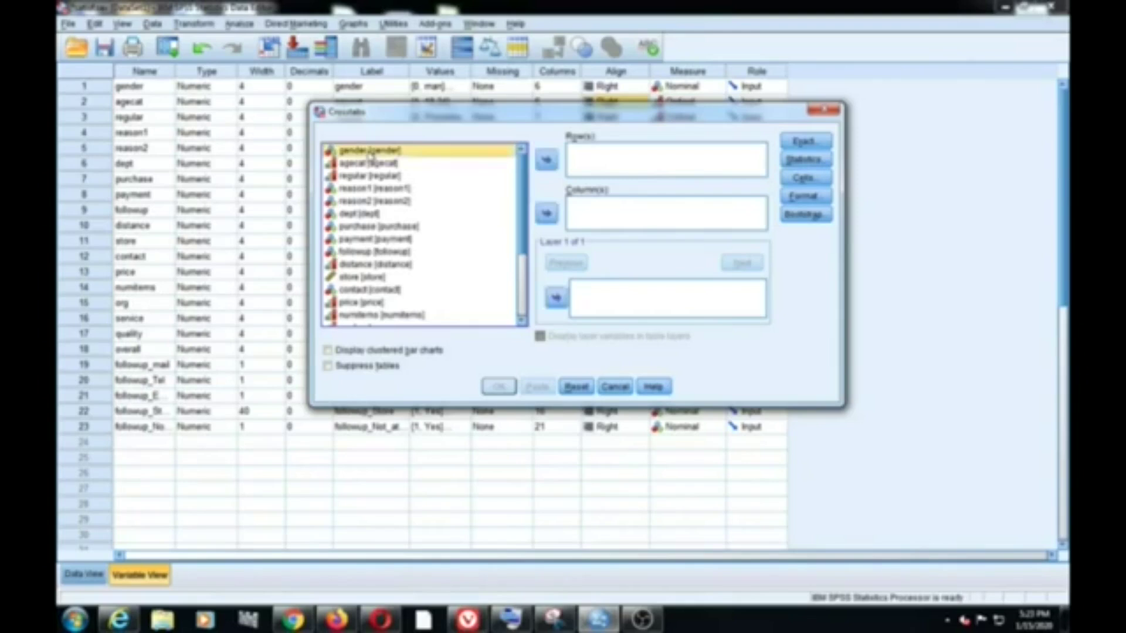
left_click(351, 163)
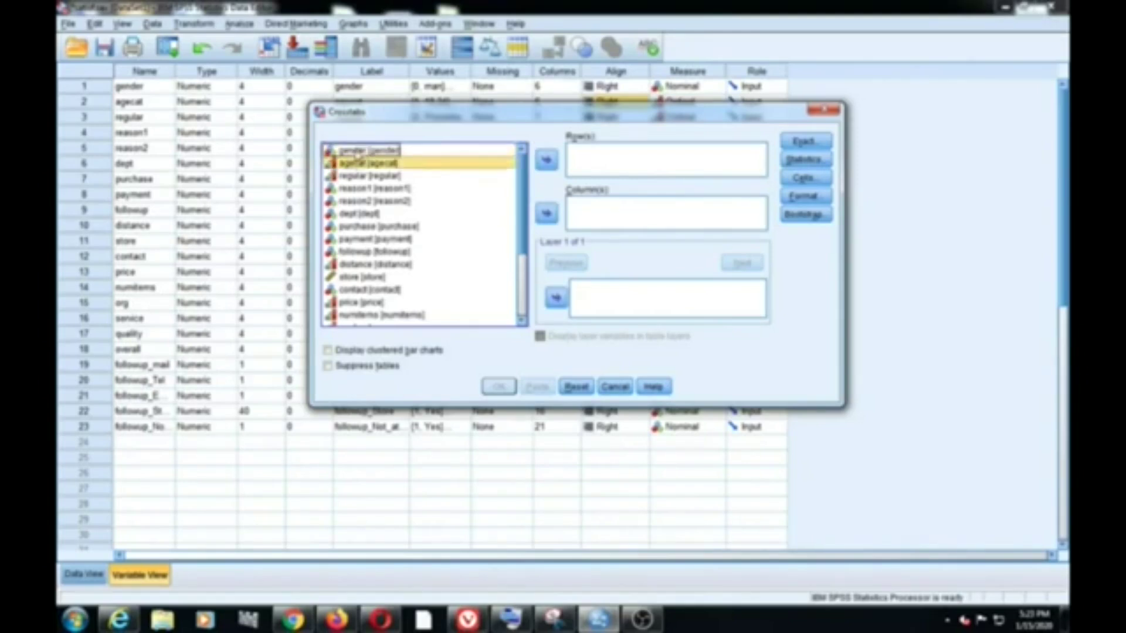
left_click(356, 154)
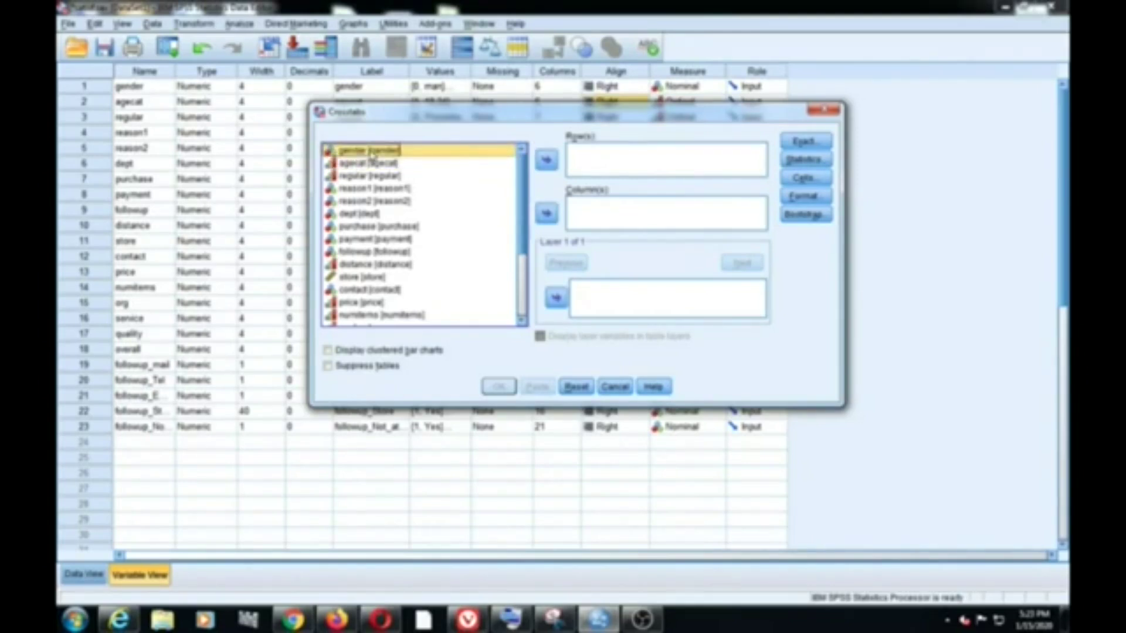
left_click(546, 159)
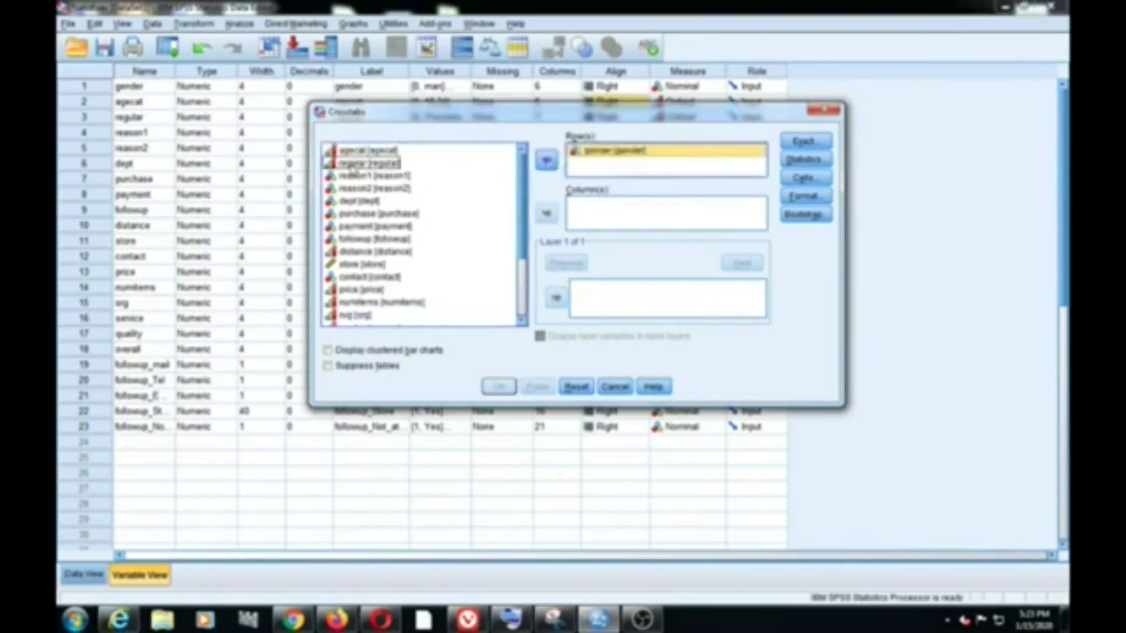
left_click(353, 153)
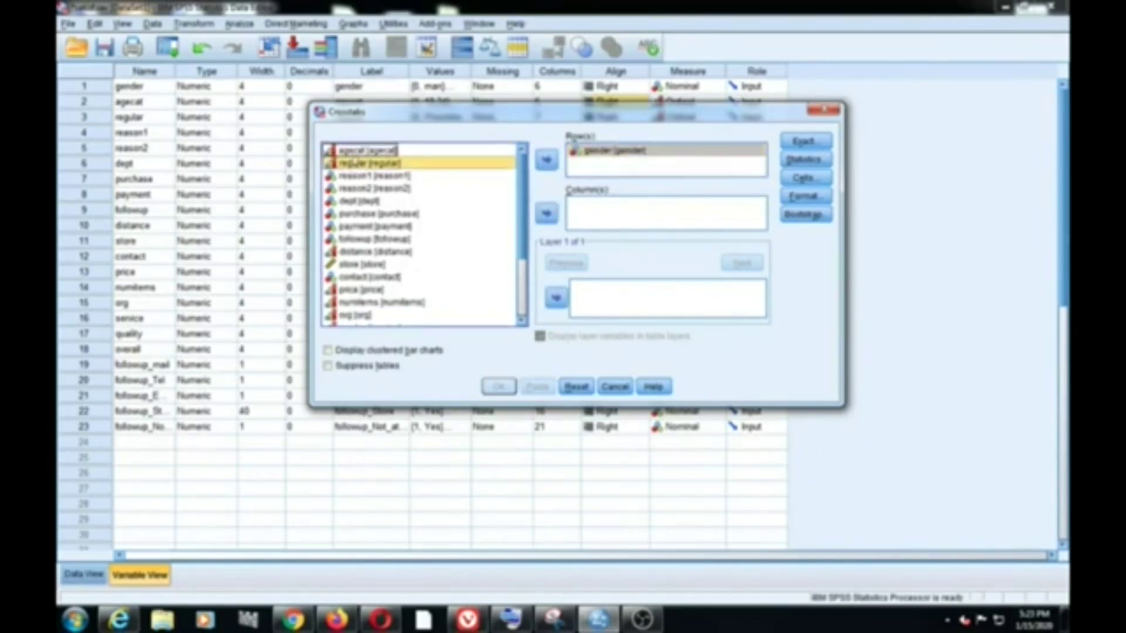
left_click(550, 216)
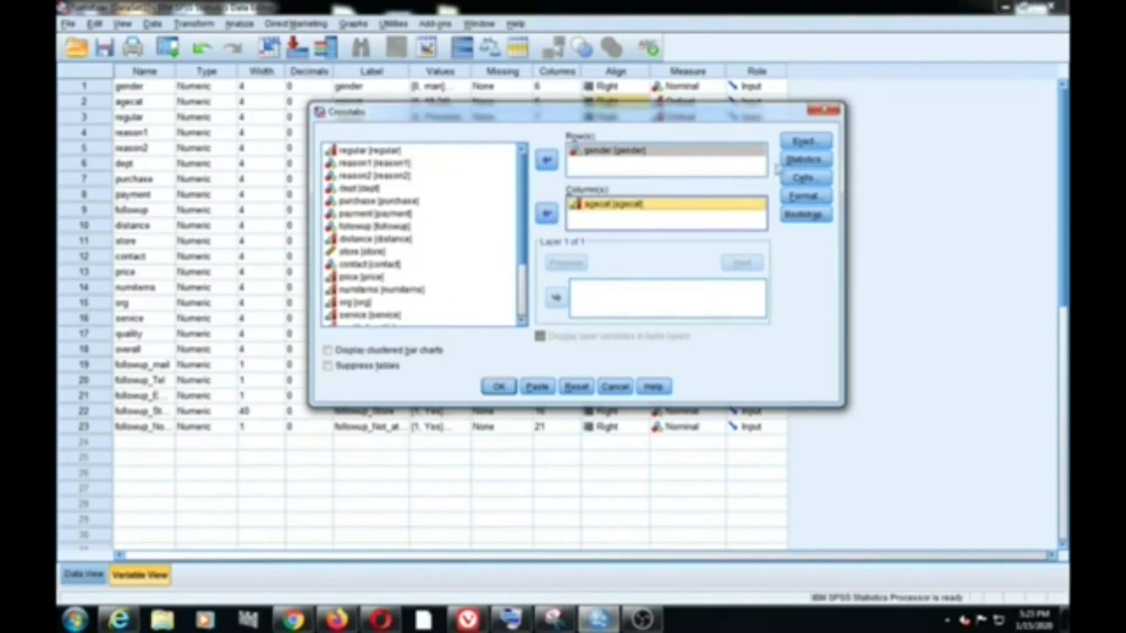
Request the Chi-square statistic and run the gender by agecat crosstab to view its output.
left_click(805, 161)
left_click(483, 163)
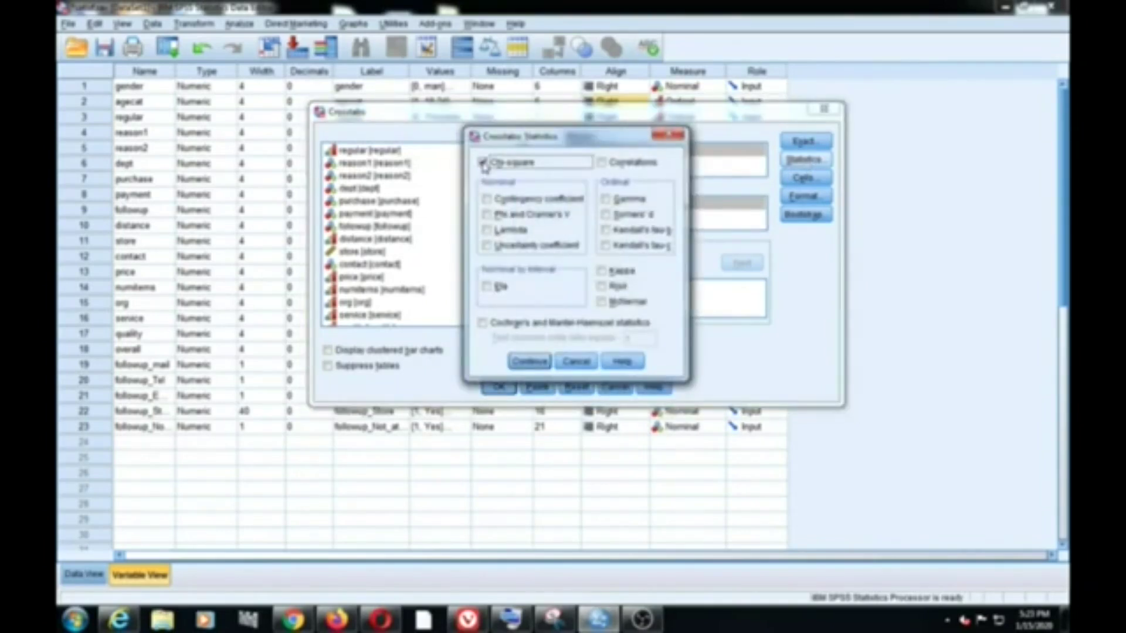
left_click(530, 362)
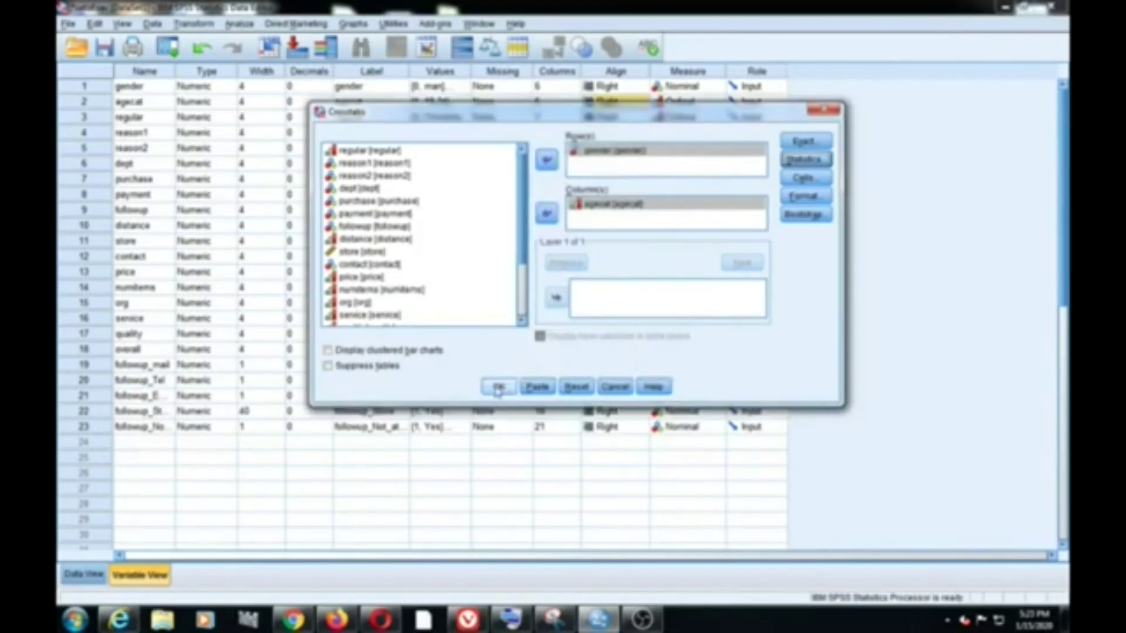
left_click(497, 389)
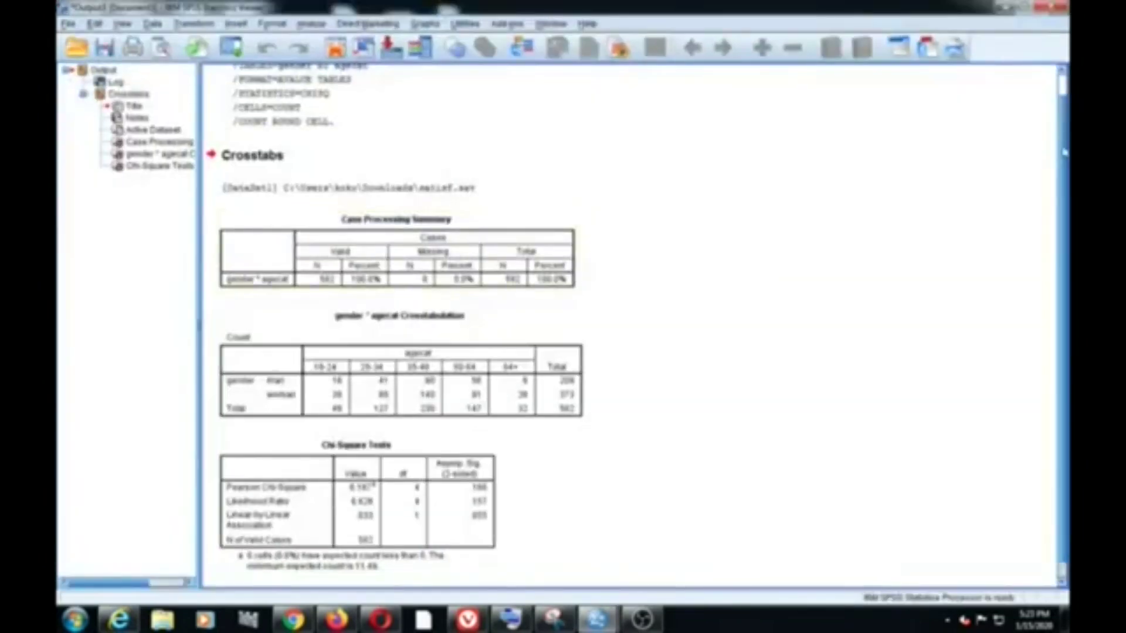
scroll(1064, 153, "down", 1)
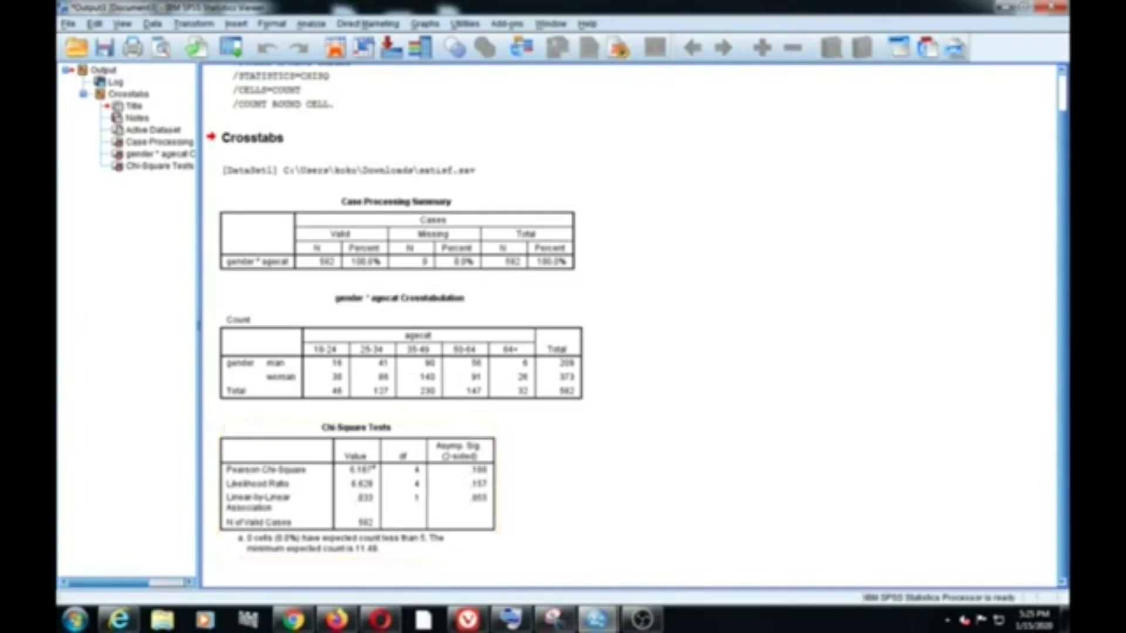
left_click(311, 25)
mouse_move(375, 58)
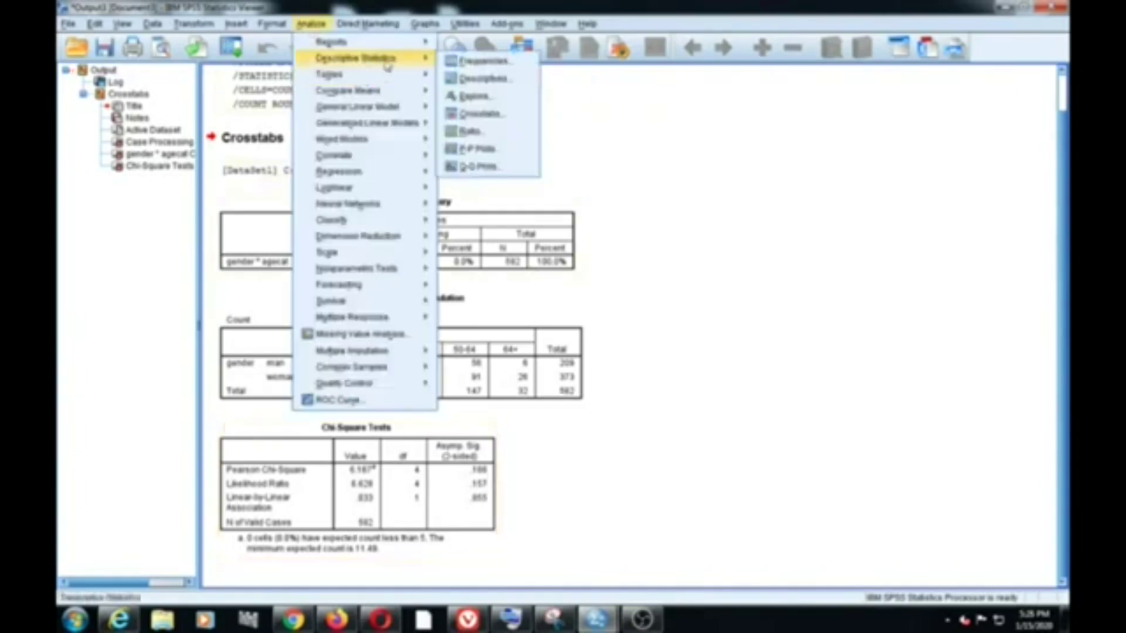
left_click(483, 79)
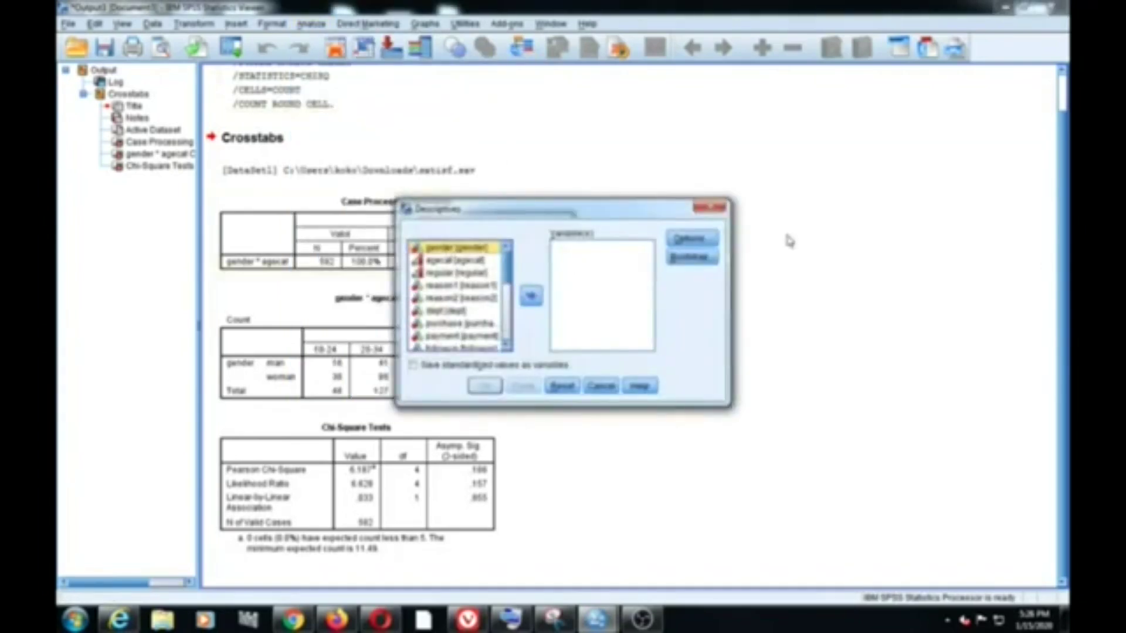
left_click(720, 208)
Reopen the Crosstabs analysis and replace agecat with reason1 as the column variable.
left_click(311, 25)
mouse_move(339, 59)
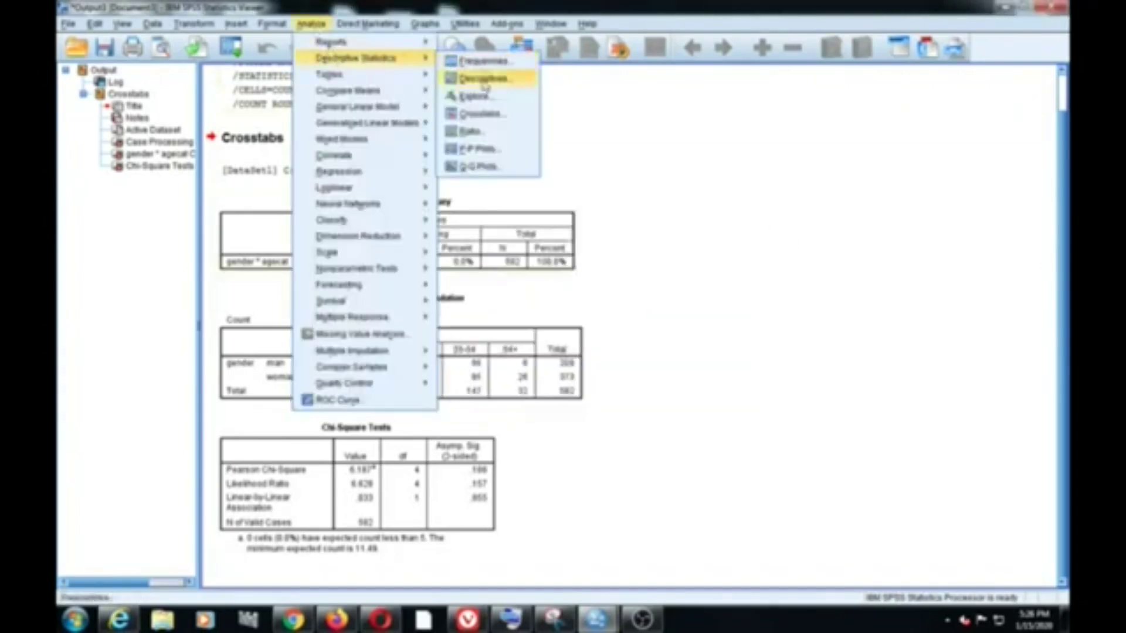
left_click(480, 114)
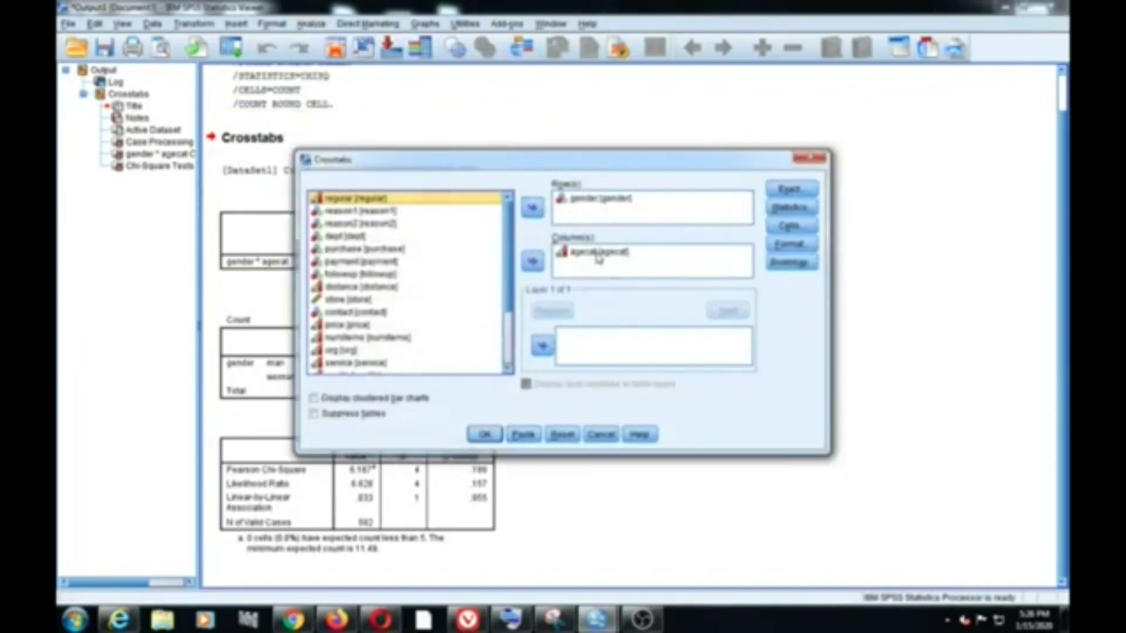
left_click(598, 253)
left_click(532, 262)
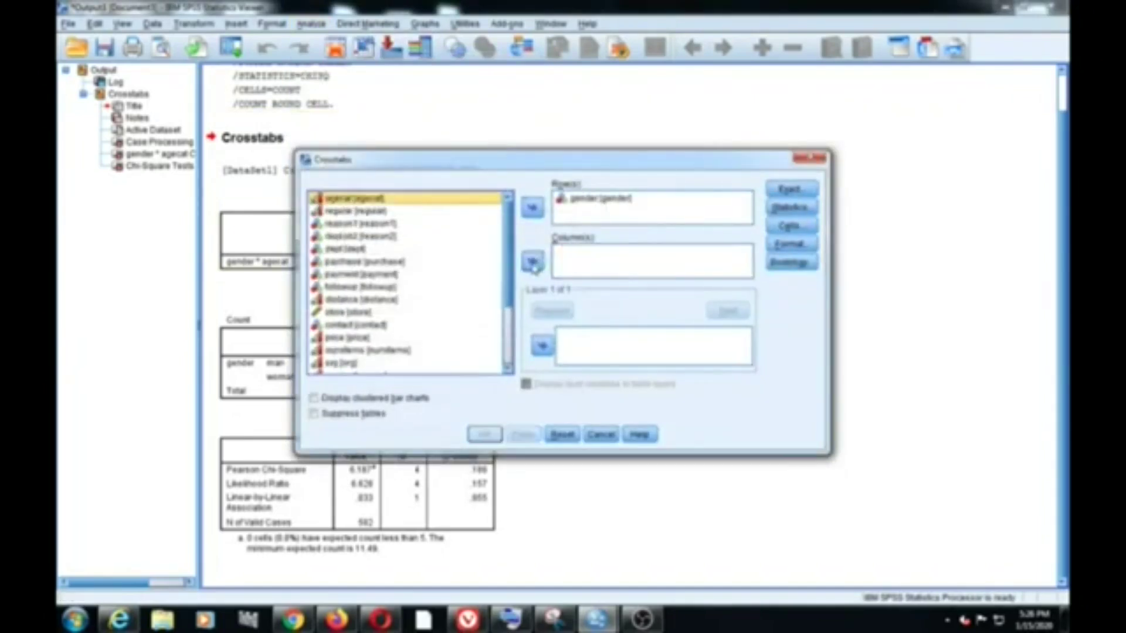
left_click(359, 223)
left_click(533, 262)
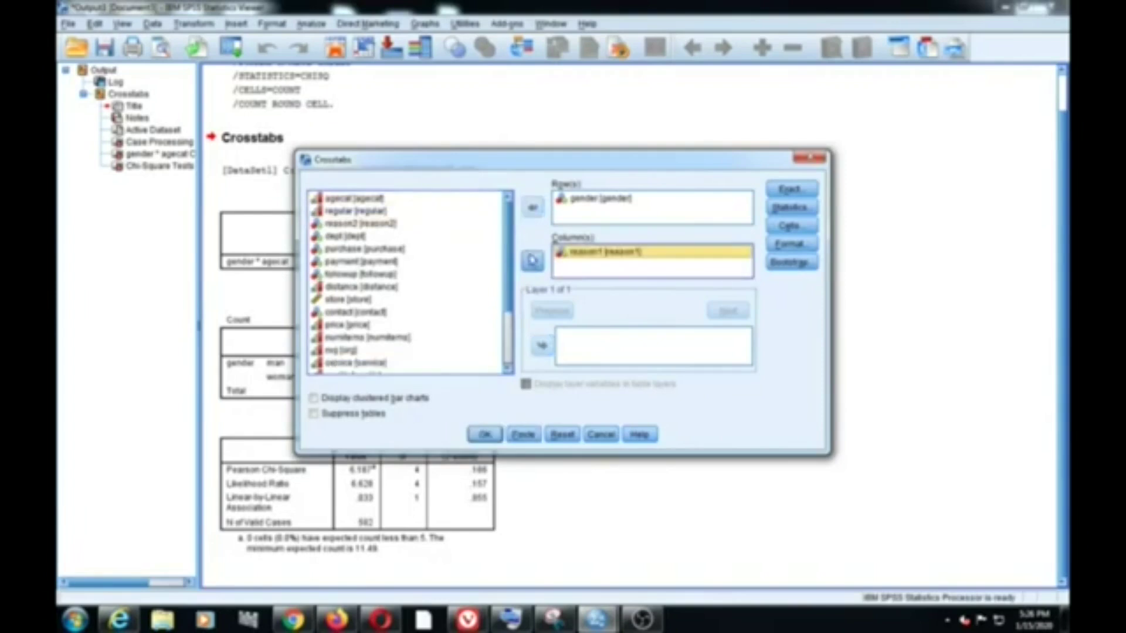
Check that the Chi-square statistic is selected and run the gender by reason1 crosstab.
left_click(789, 207)
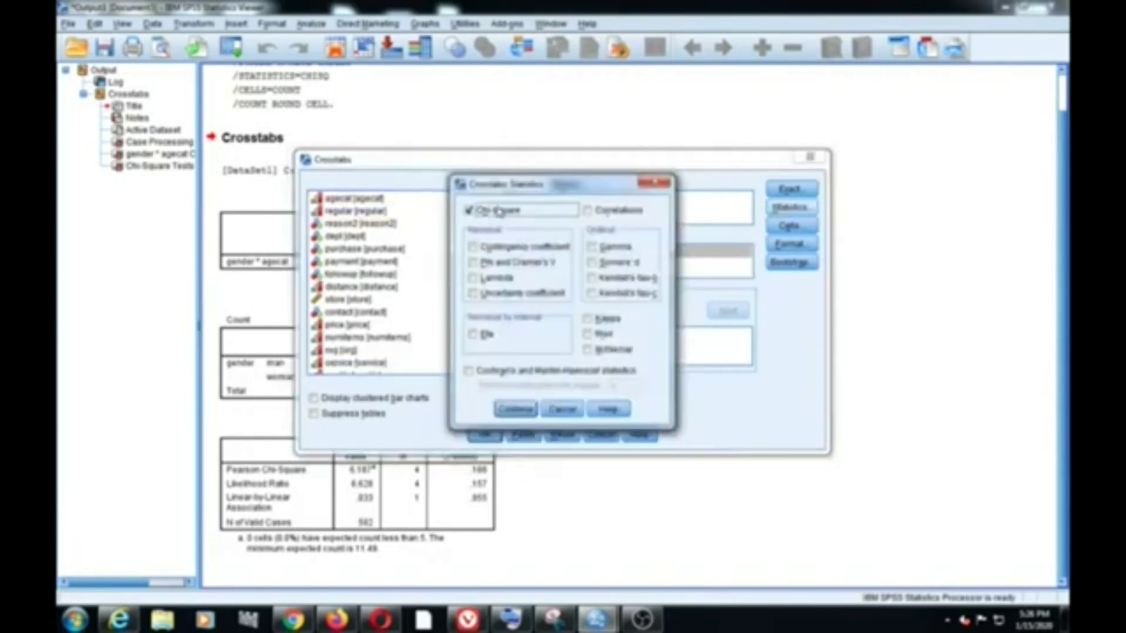
left_click(516, 409)
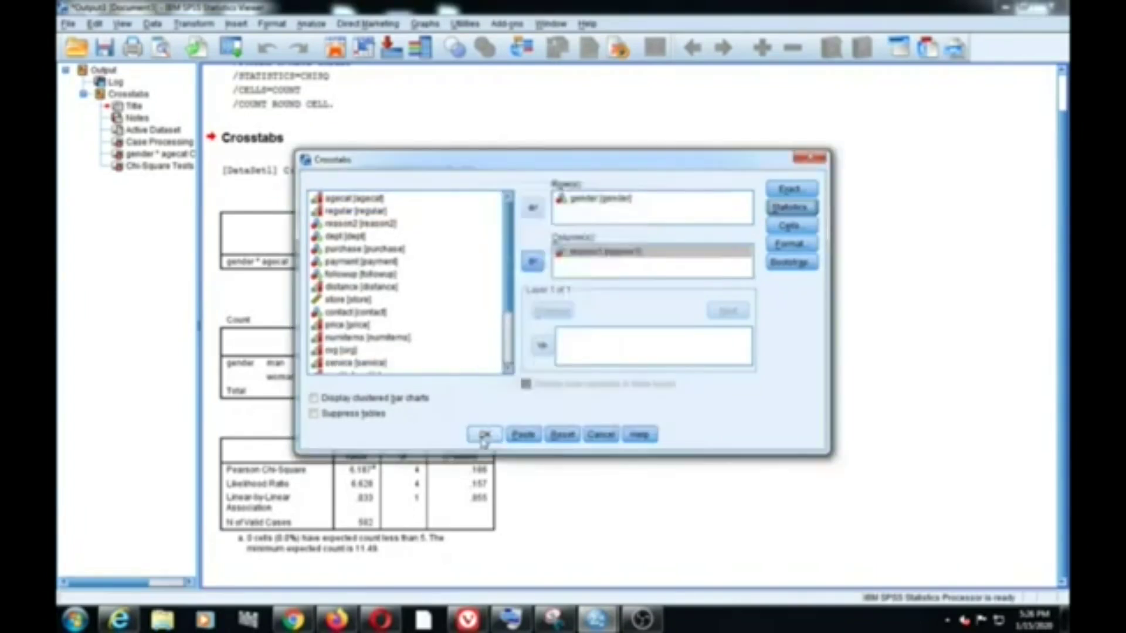
left_click(483, 438)
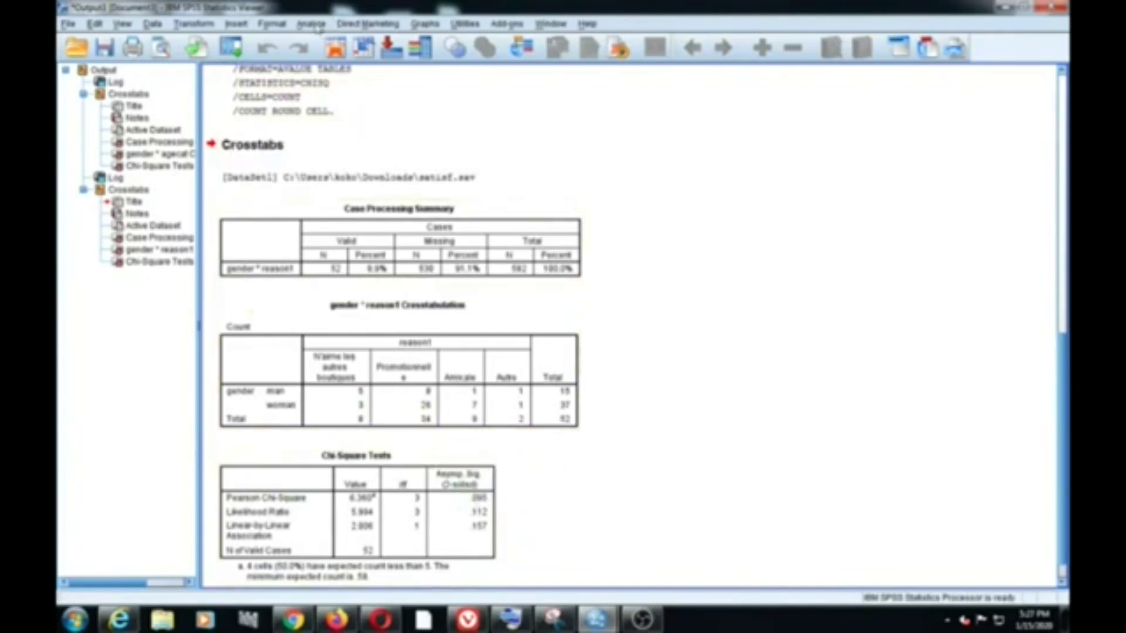
Replace reason1 with reason2 as the column variable in Crosstabs and run the gender by reason2 analysis.
left_click(311, 24)
mouse_move(352, 53)
left_click(492, 115)
left_click(589, 253)
left_click(532, 261)
left_click(349, 236)
left_click(532, 260)
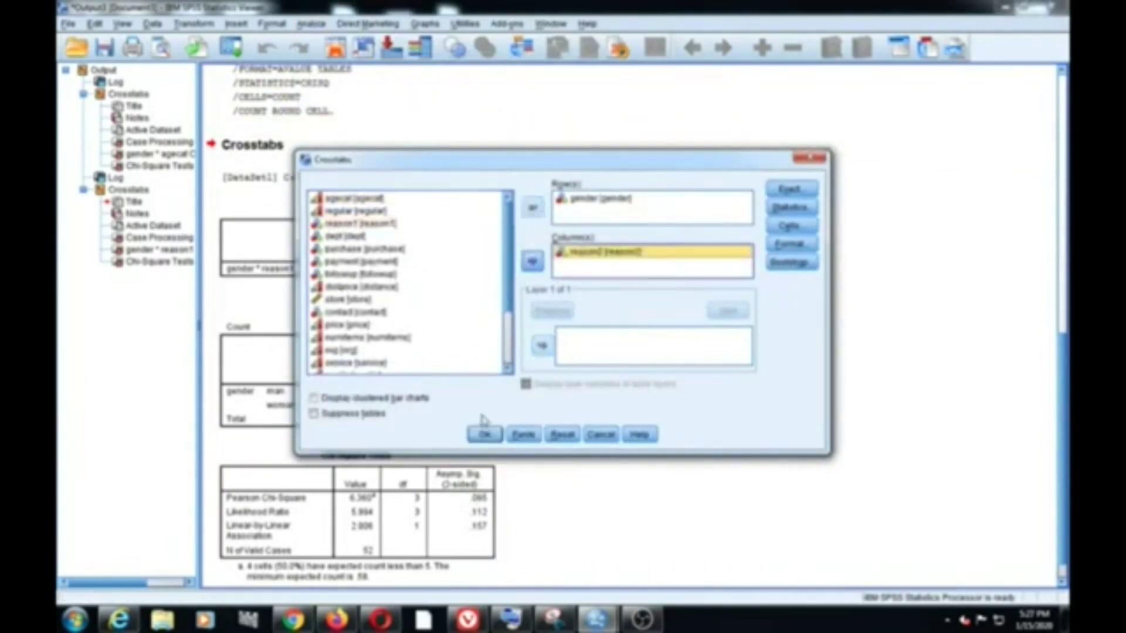
left_click(484, 434)
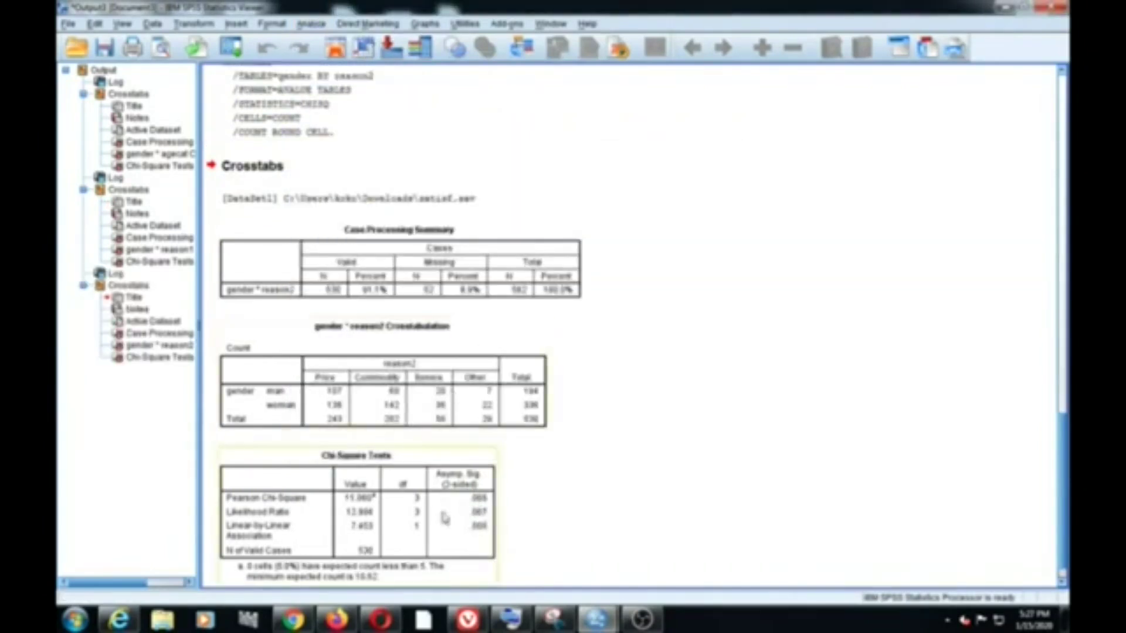